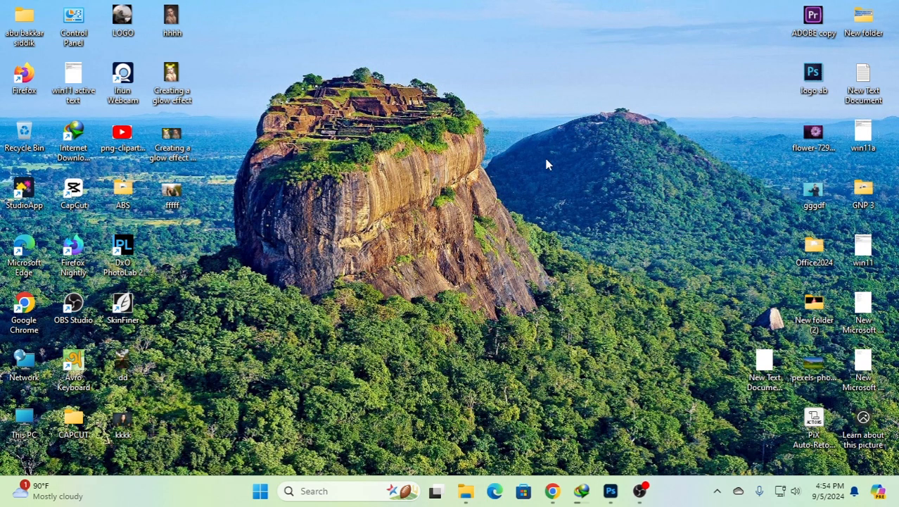
# - Switch to Photoshop and close the open Untitled-1 document without saving its changes
pyautogui.click(610, 490)
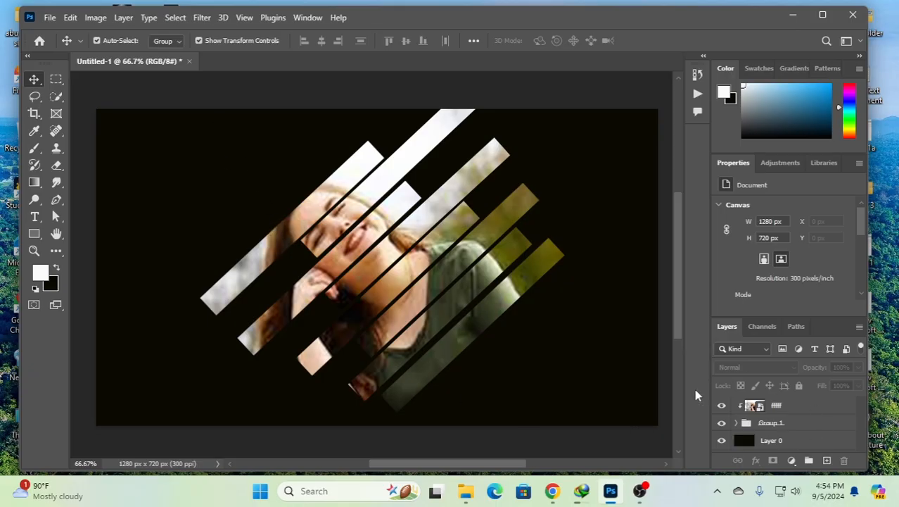
pyautogui.keyDown('alt'); pyautogui.click(738, 401); pyautogui.keyUp('alt')
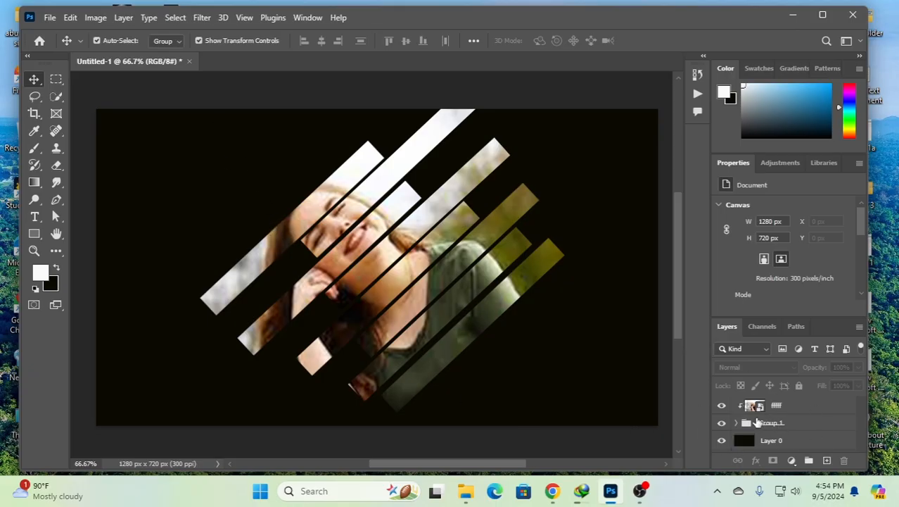
pyautogui.click(190, 62)
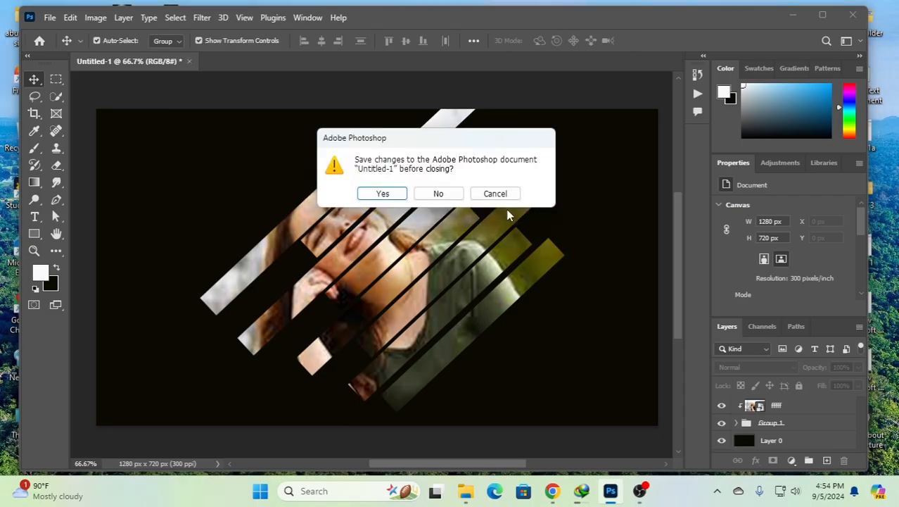
pyautogui.click(439, 194)
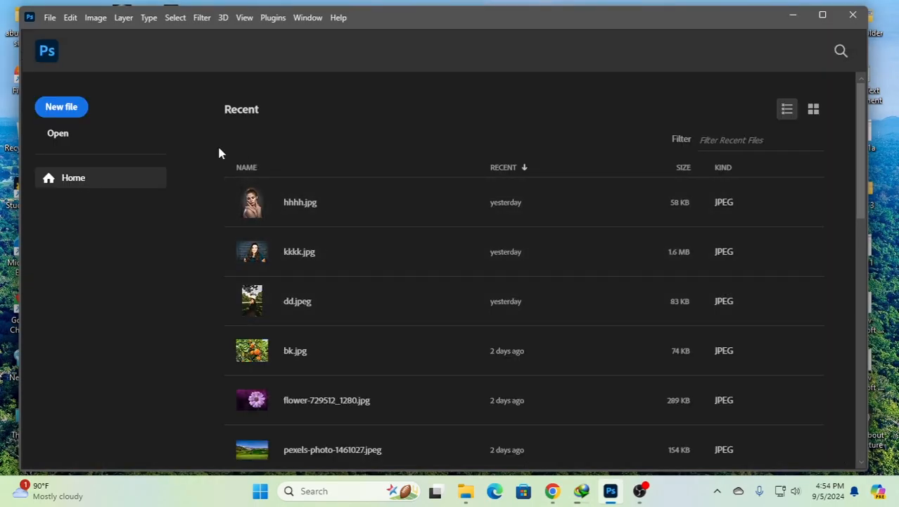
# - Create a new 1280 x 720 px document at 300 pixels/inch in RGB Color with a white background
pyautogui.click(63, 112)
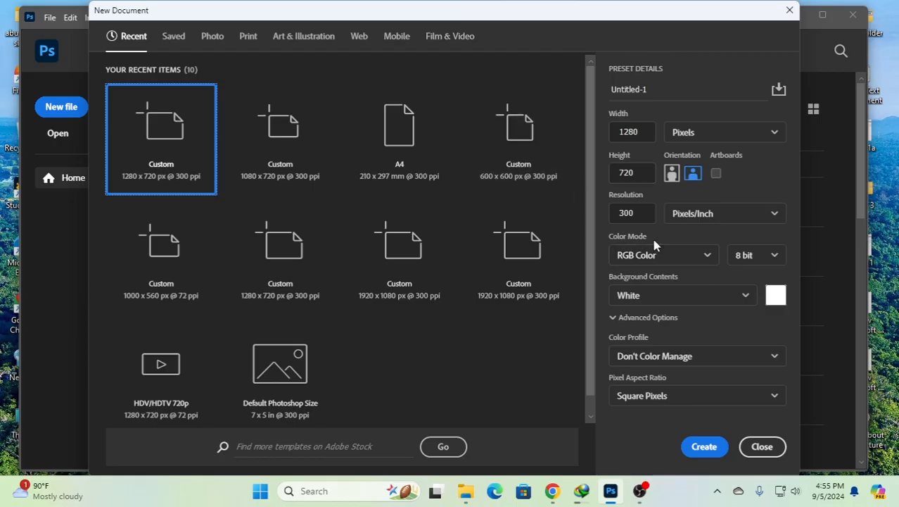
pyautogui.click(704, 446)
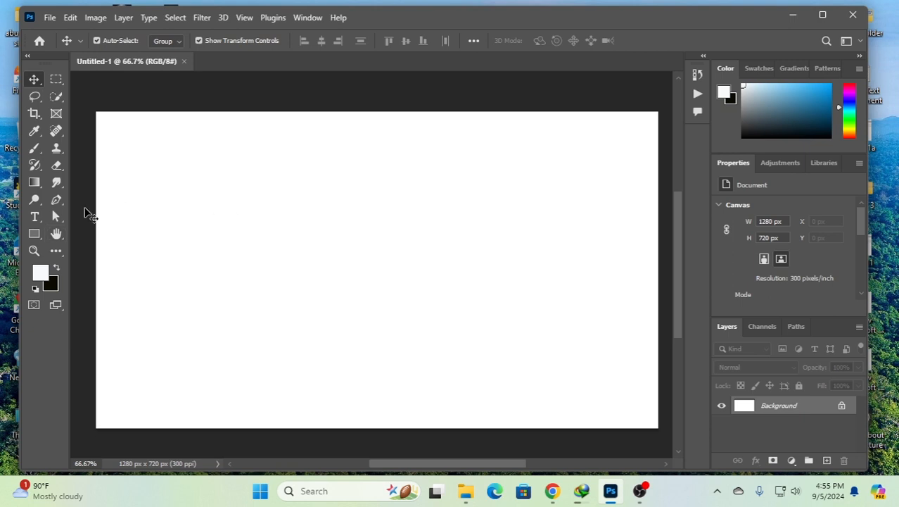
# - Draw a narrow vertical rectangle shape about 49 x 421 px in the canvas's left part and fill it with black
pyautogui.click(34, 233)
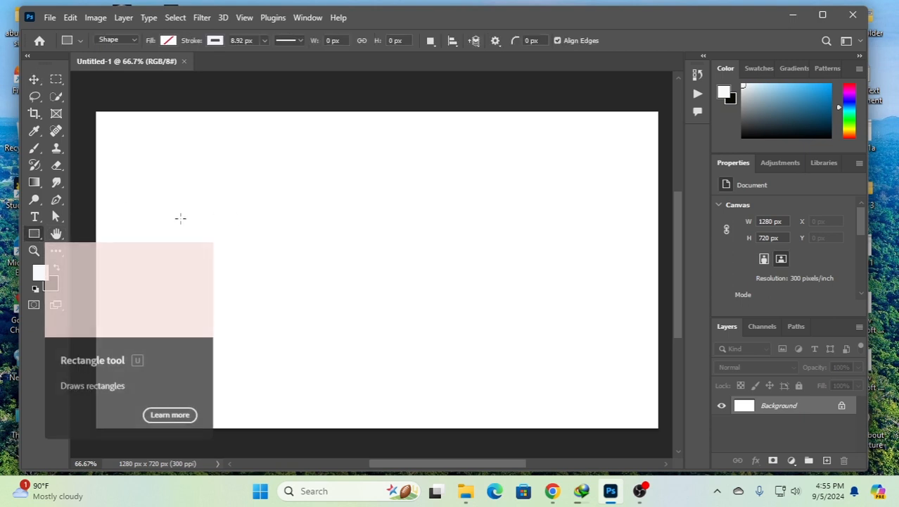
pyautogui.moveTo(174, 186); pyautogui.dragTo(194, 372)
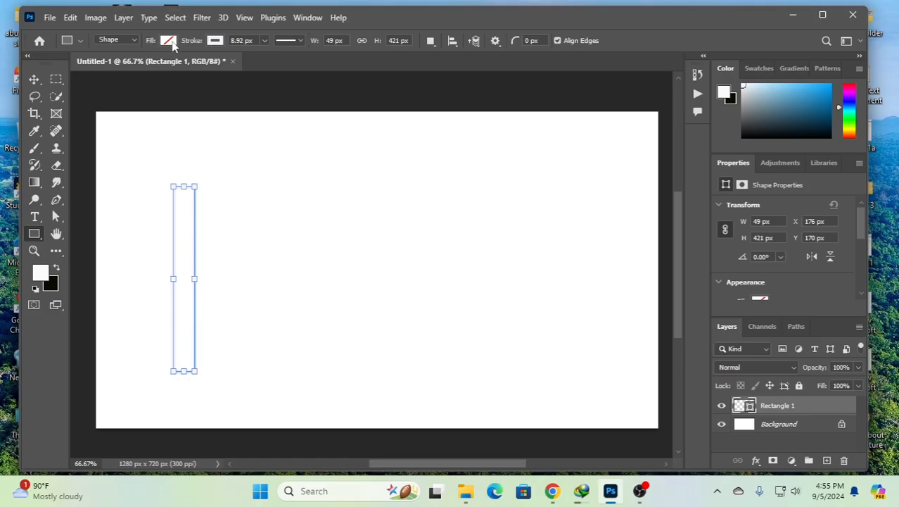
pyautogui.click(171, 42)
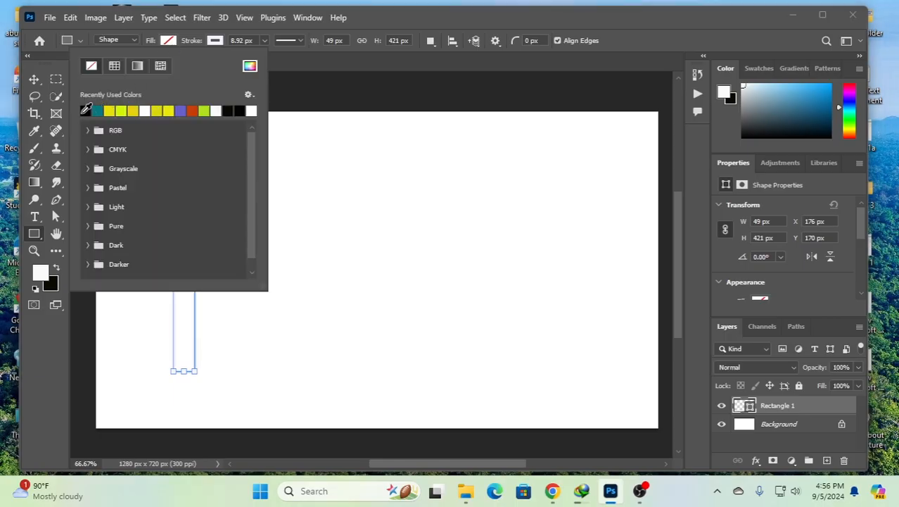
pyautogui.click(90, 106)
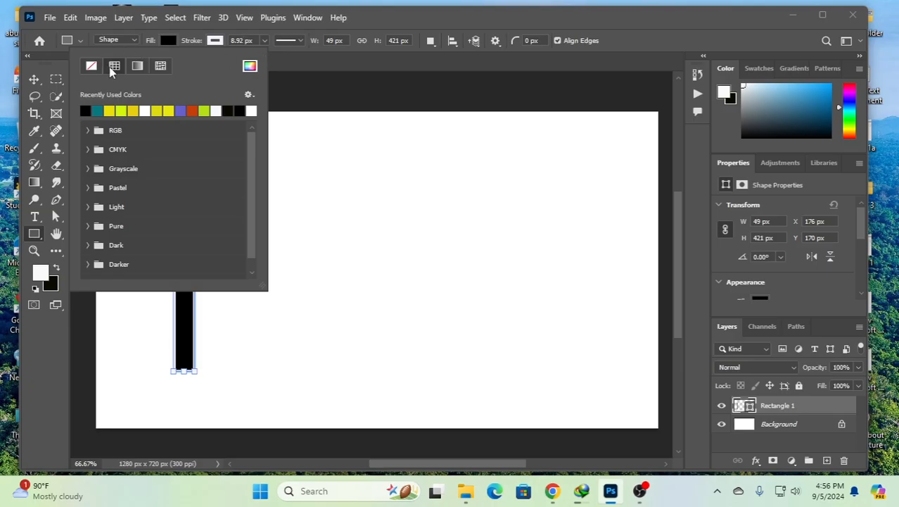
pyautogui.click(168, 39)
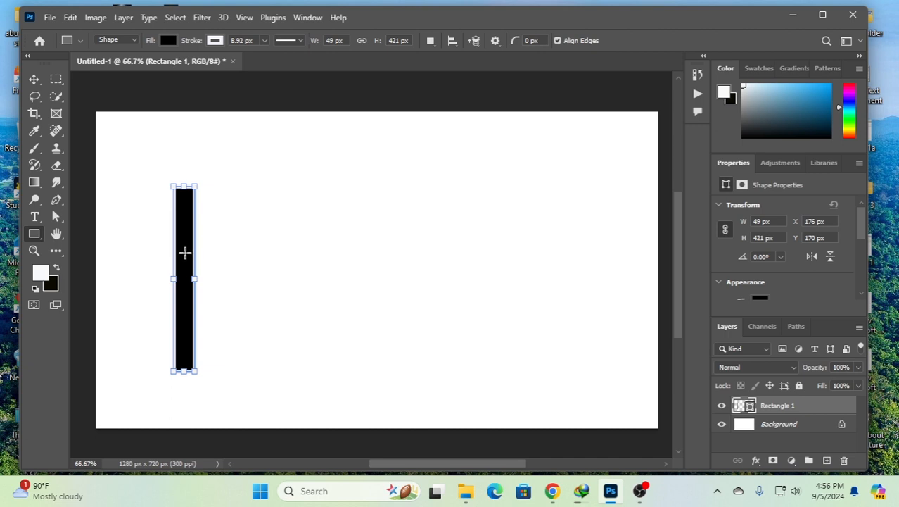
# - Copy the black bar's shape layer and paste two duplicates of it
pyautogui.click(70, 18)
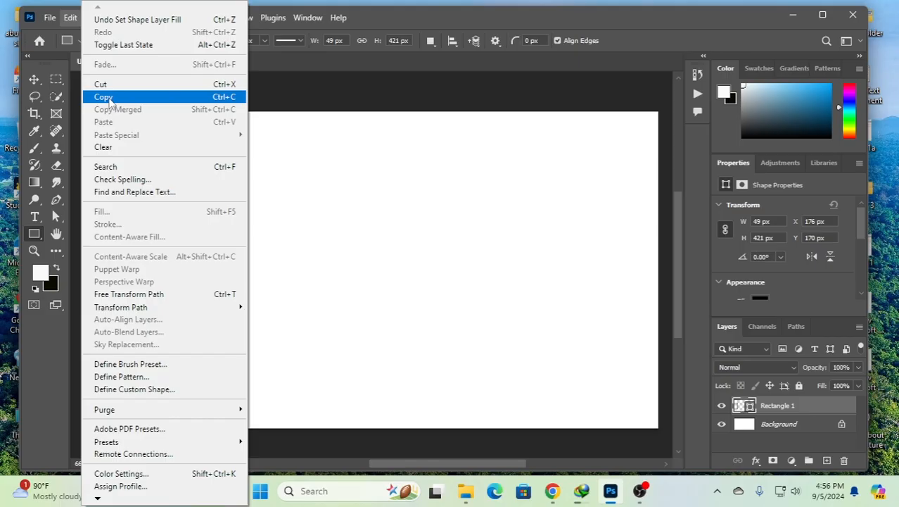
pyautogui.click(109, 102)
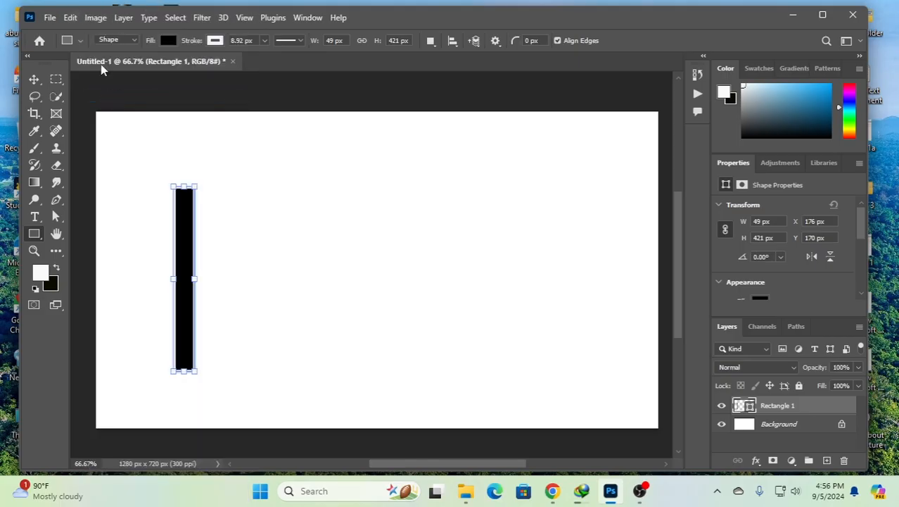
pyautogui.click(70, 17)
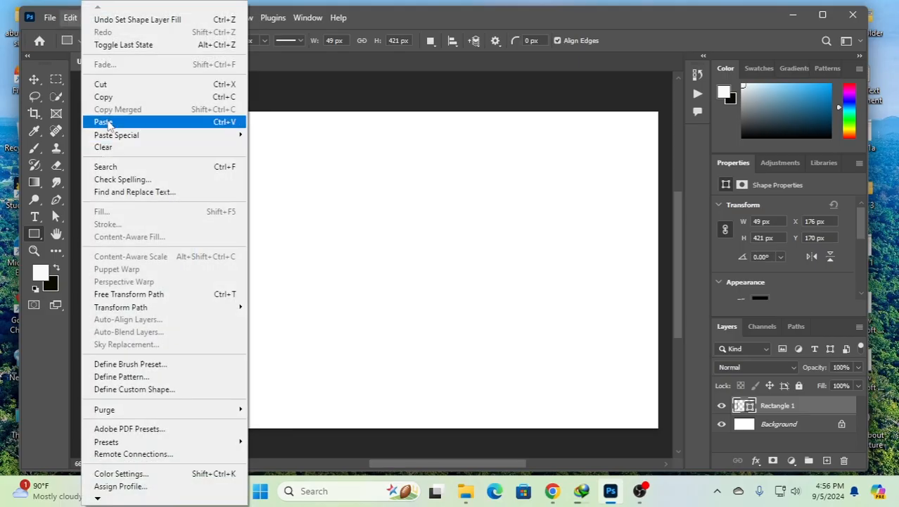
pyautogui.click(105, 121)
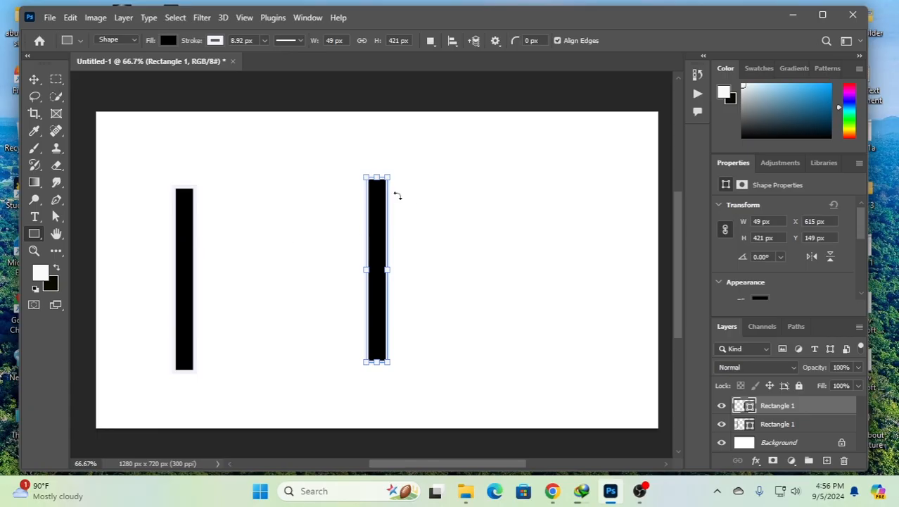
pyautogui.click(71, 18)
pyautogui.click(107, 99)
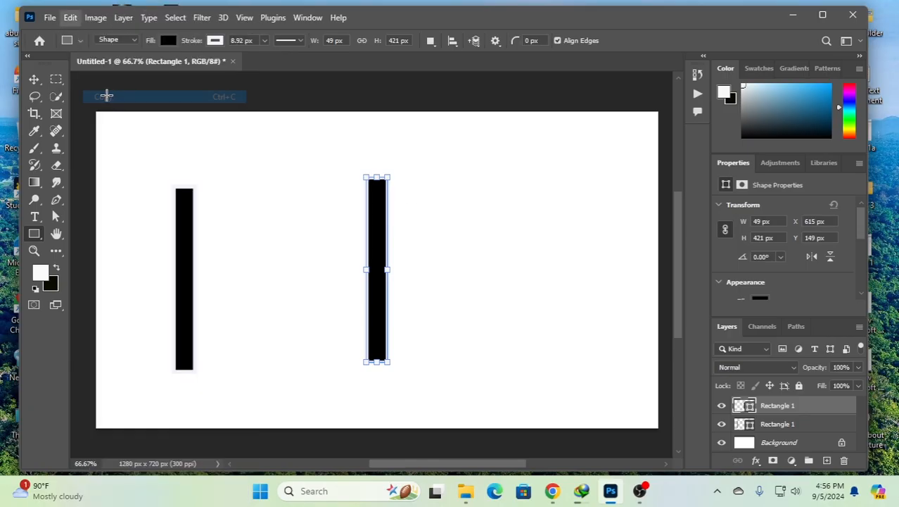
pyautogui.click(69, 20)
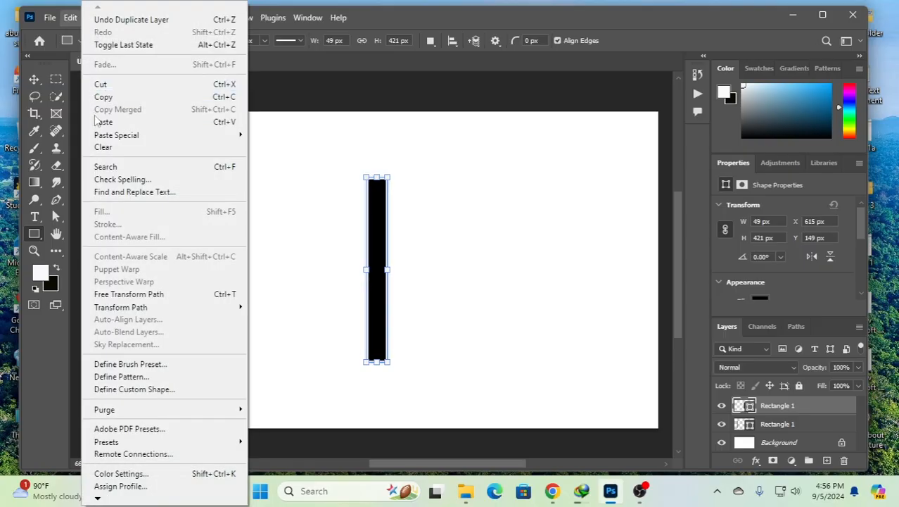
pyautogui.click(103, 122)
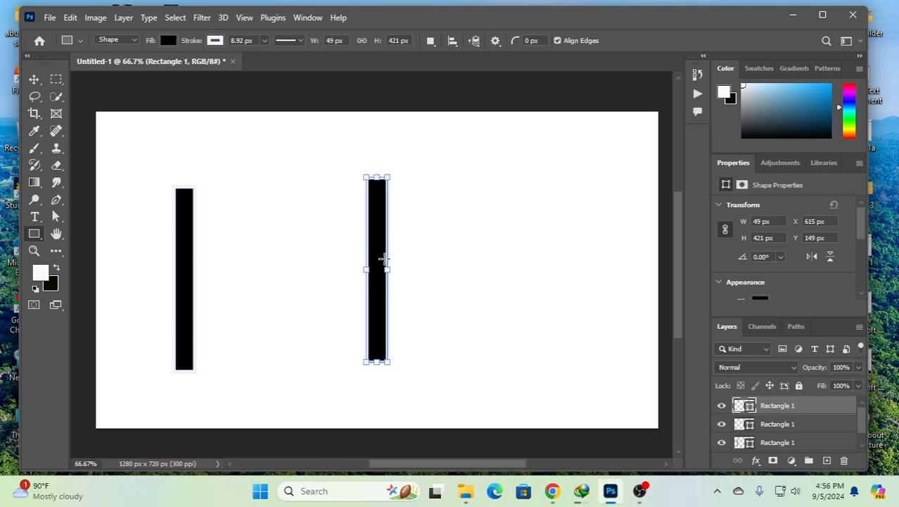
# - Line up the two pasted bars beside the original and duplicate the third bar to extend the row to eight bars
pyautogui.click(34, 79)
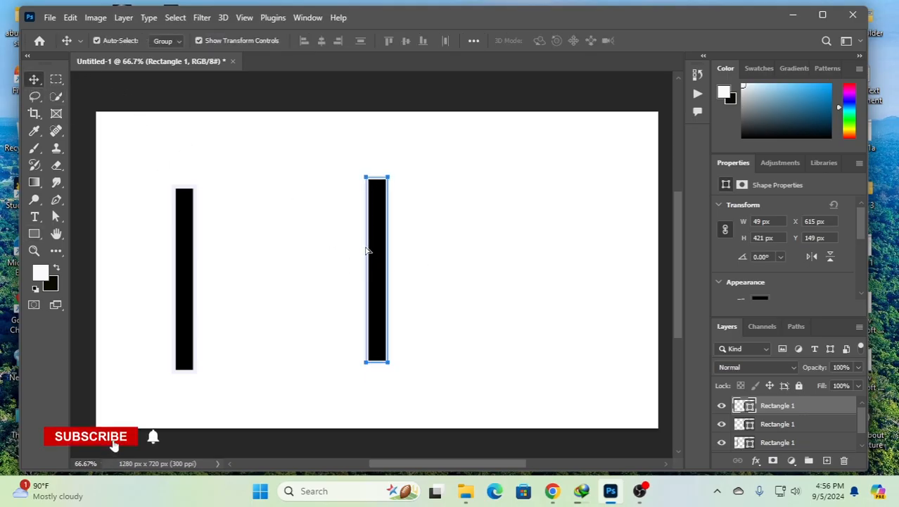
pyautogui.moveTo(373, 249); pyautogui.dragTo(214, 259)
pyautogui.moveTo(375, 263); pyautogui.dragTo(247, 275)
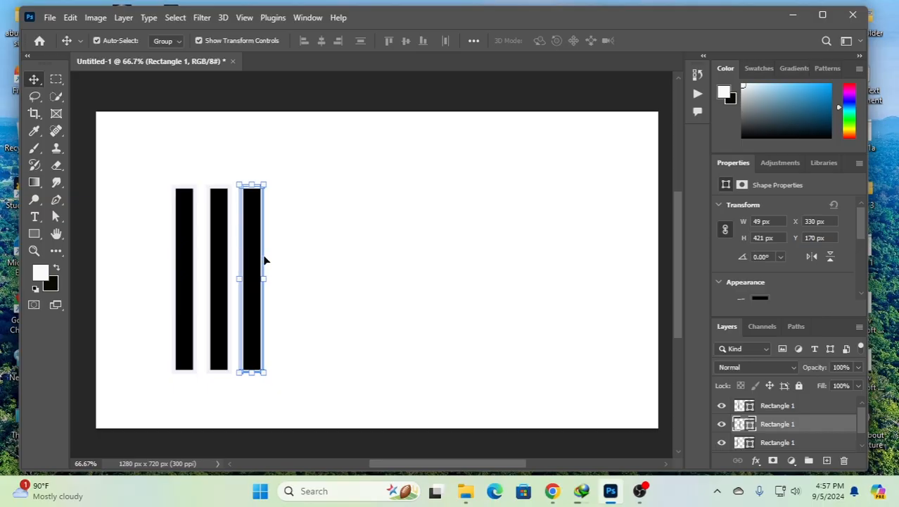
pyautogui.moveTo(249, 252); pyautogui.dragTo(408, 263)
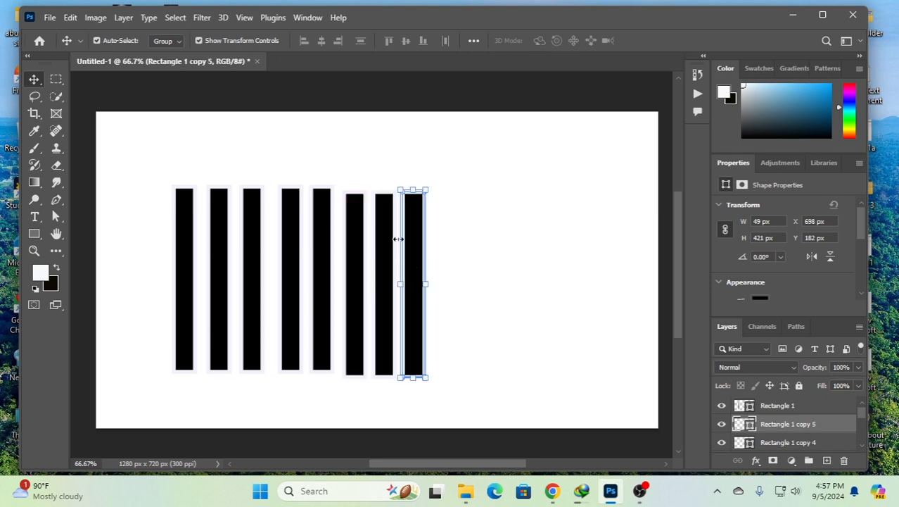
# - Stagger the bars after the first one alternately up and down while moving them closer together
pyautogui.click(220, 267)
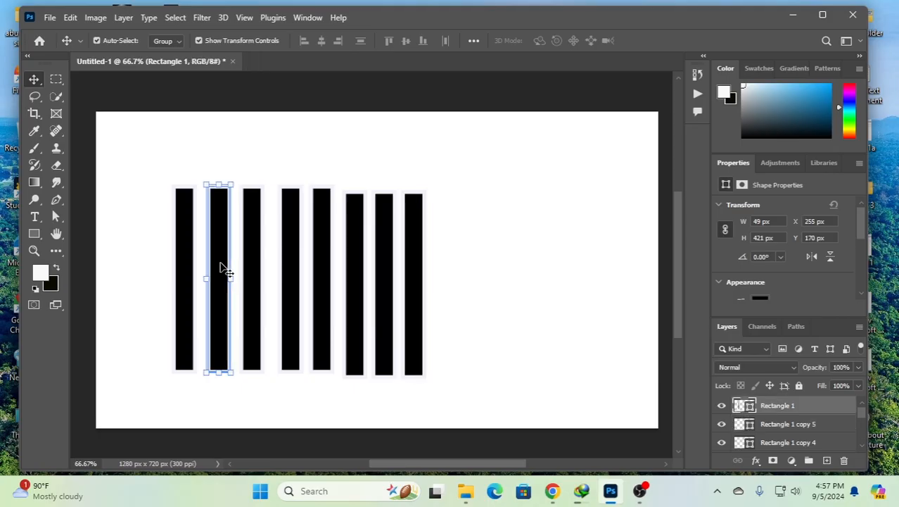
pyautogui.moveTo(220, 265); pyautogui.dragTo(248, 257)
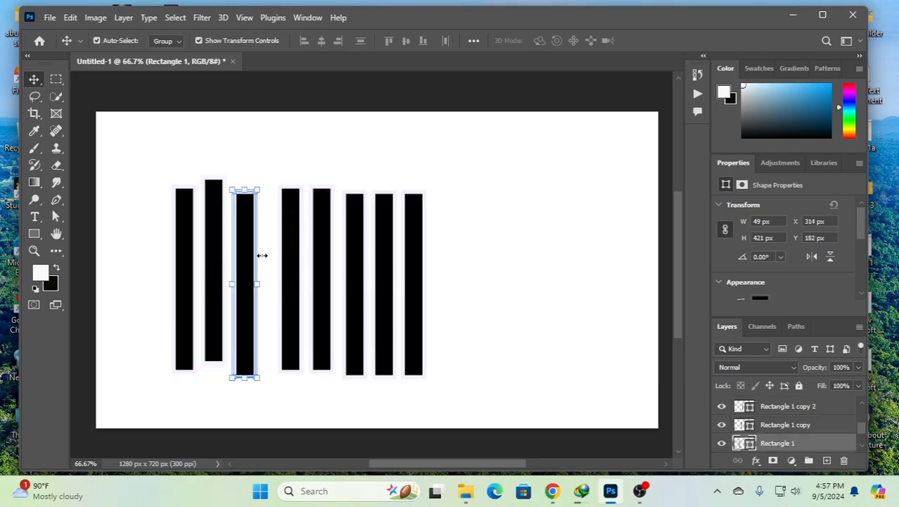
pyautogui.moveTo(244, 290); pyautogui.dragTo(277, 281)
pyautogui.moveTo(328, 304); pyautogui.dragTo(328, 276)
pyautogui.moveTo(383, 307); pyautogui.dragTo(354, 325)
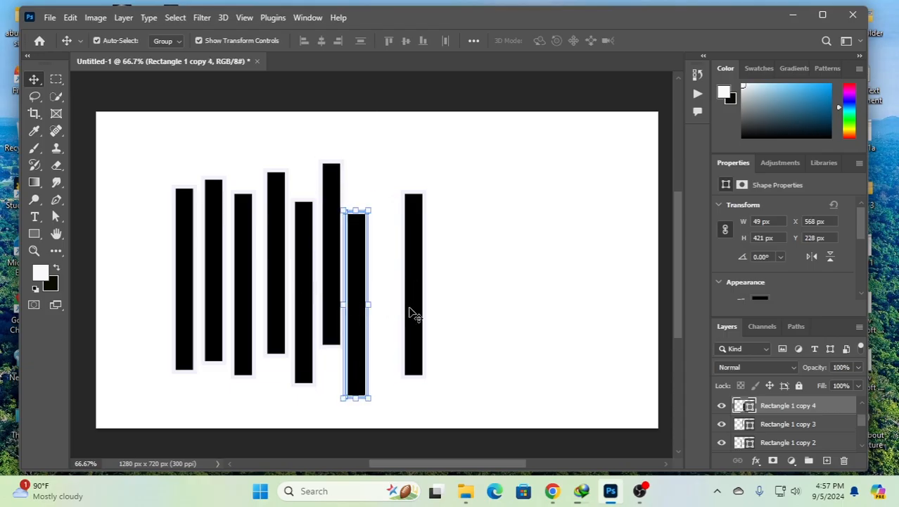
pyautogui.moveTo(411, 311); pyautogui.dragTo(376, 272)
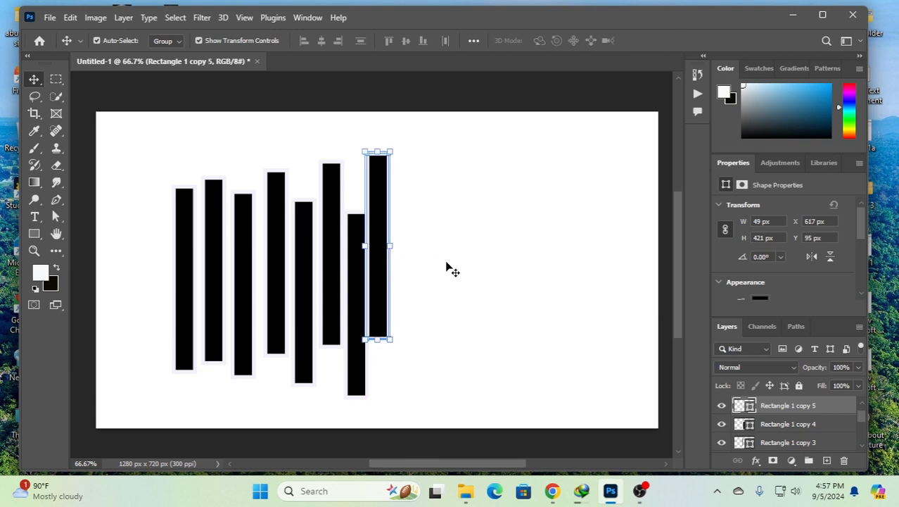
# - Shift the last bar slightly right and down to widen its gap from the neighbouring bar
pyautogui.moveTo(470, 230); pyautogui.dragTo(159, 288)
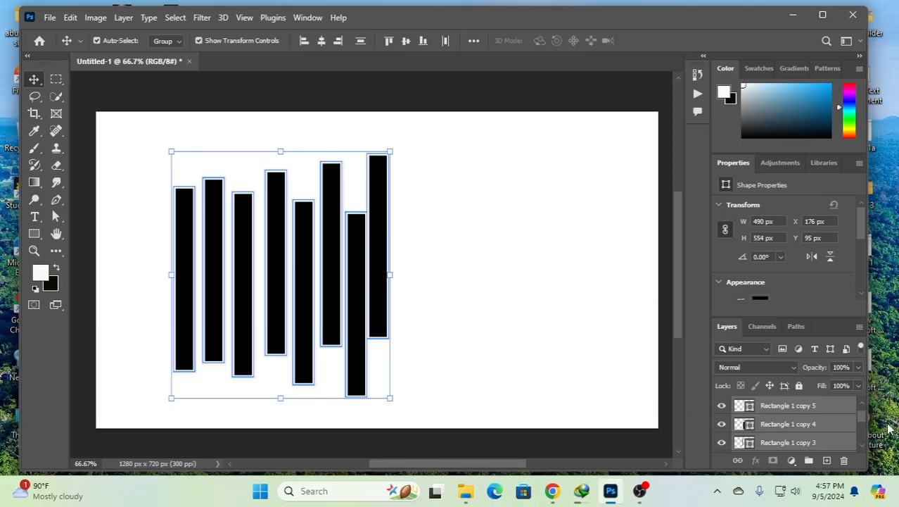
pyautogui.click(454, 251)
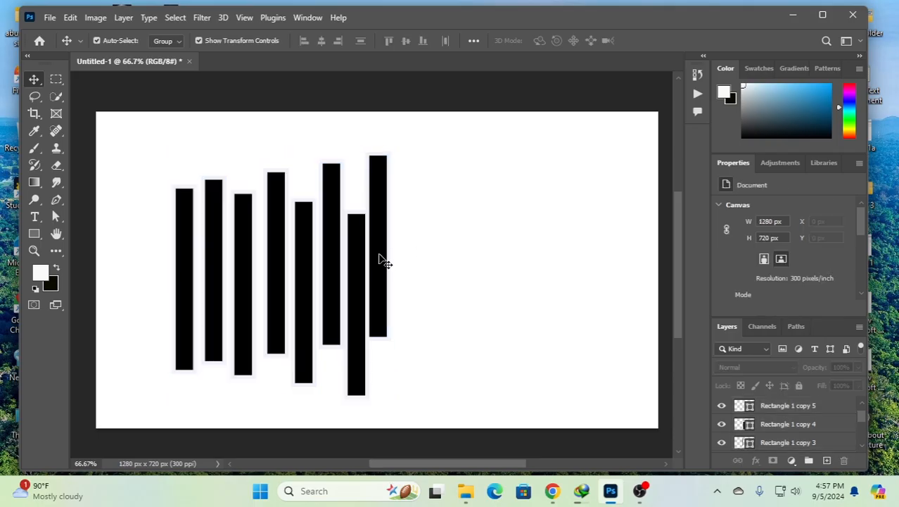
pyautogui.moveTo(375, 260)
pyautogui.mouseDown()
pyautogui.moveTo(378, 267)
pyautogui.moveTo(382, 255)
pyautogui.mouseUp()
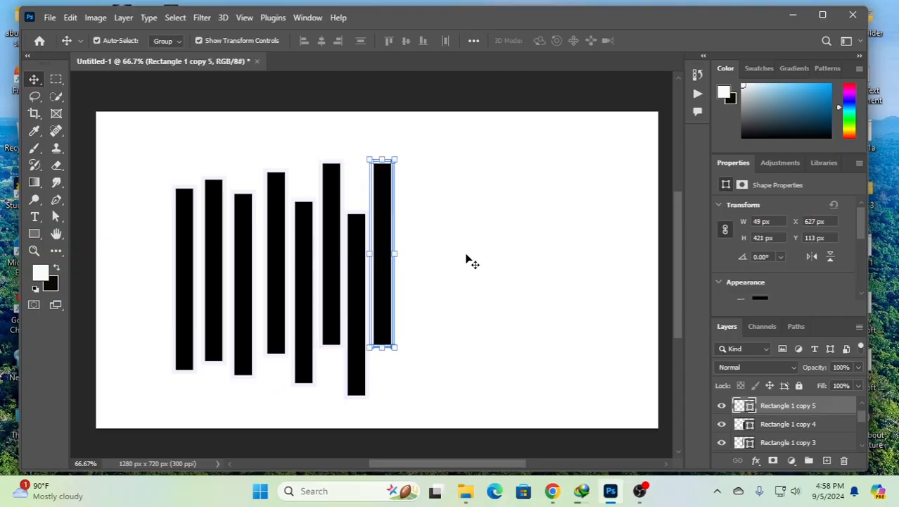
# - Select all eight bars and combine their layers into a group with Pass Through mode and 100% opacity
pyautogui.click(468, 231)
pyautogui.moveTo(468, 232); pyautogui.dragTo(179, 267)
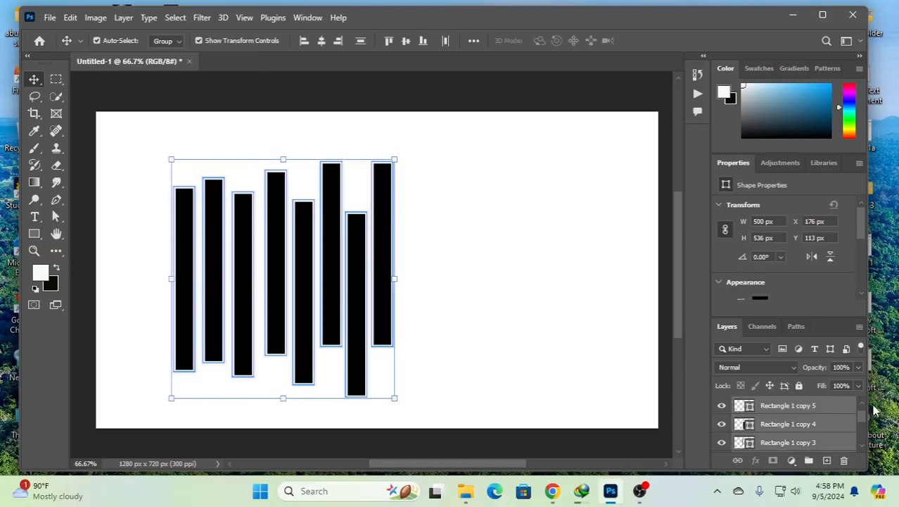
pyautogui.rightClick(767, 412)
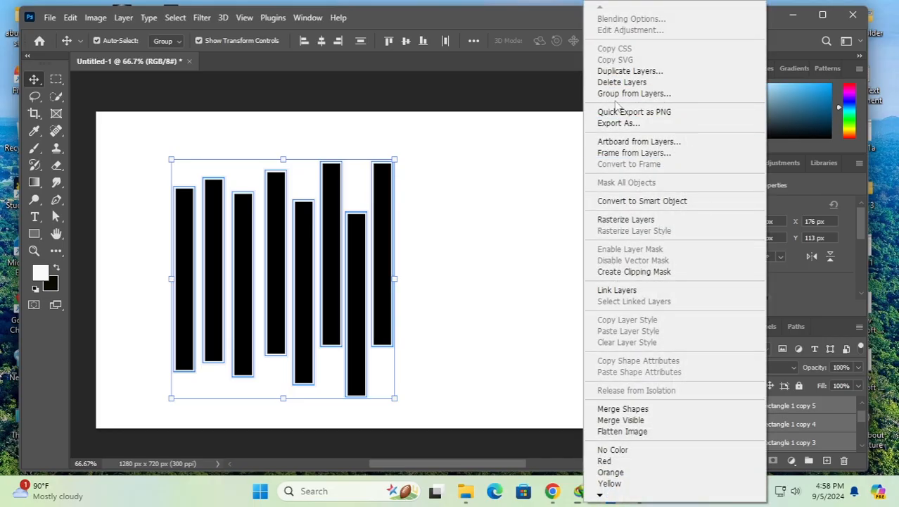
pyautogui.click(645, 95)
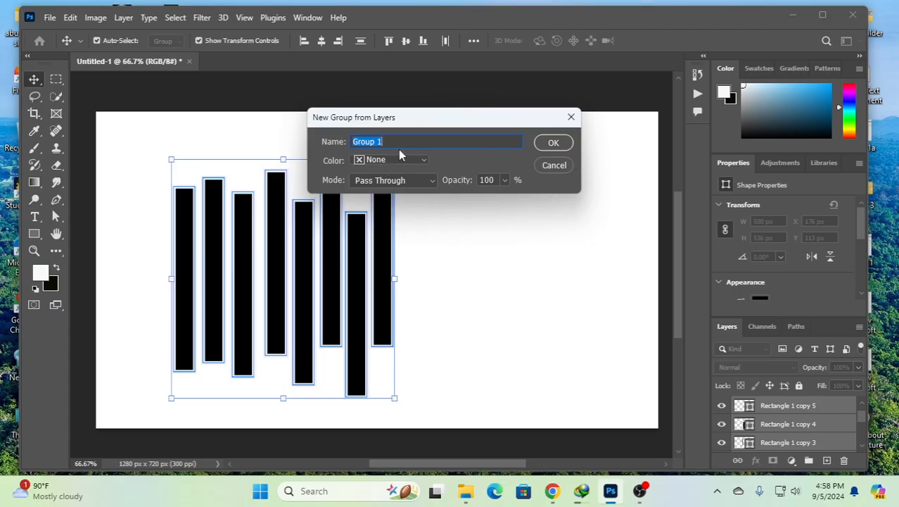
pyautogui.click(554, 143)
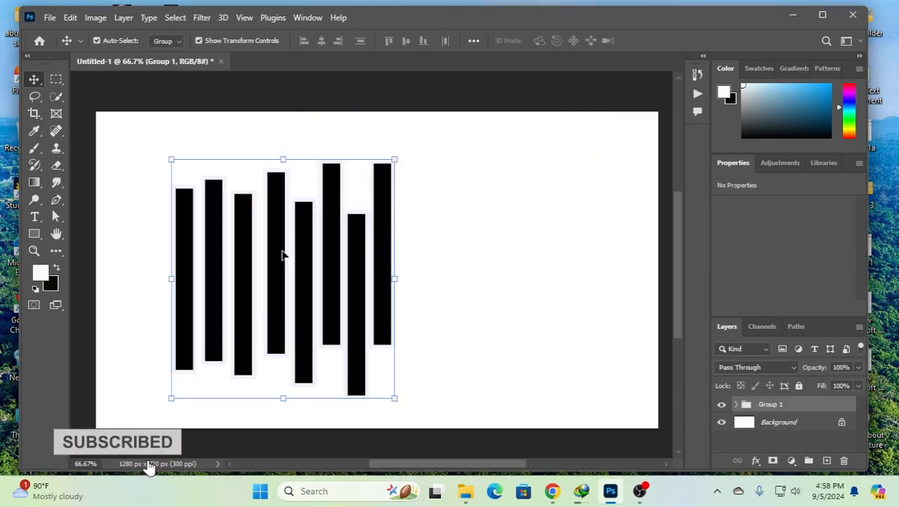
# - Move the bar group toward the middle of the canvas and rotate it to about -29.6°
pyautogui.moveTo(285, 256); pyautogui.dragTo(456, 262)
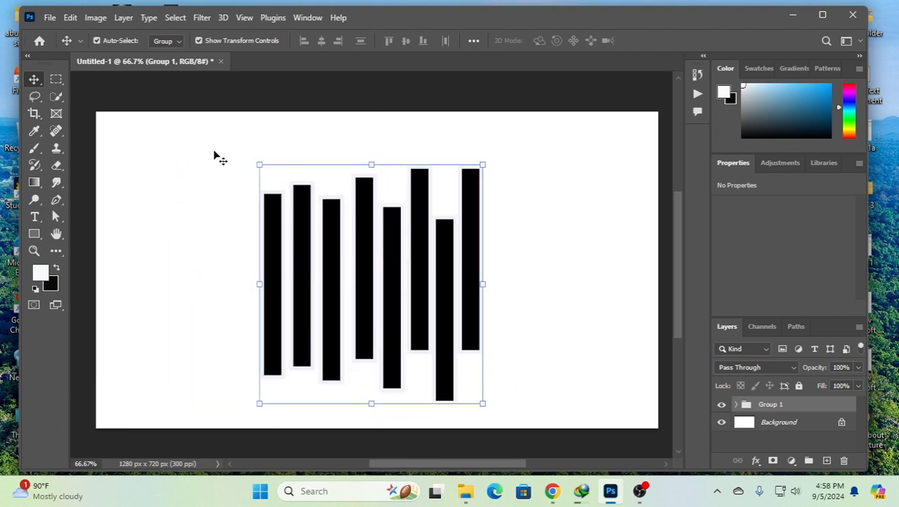
pyautogui.moveTo(250, 410); pyautogui.dragTo(323, 429)
pyautogui.moveTo(384, 276); pyautogui.dragTo(380, 249)
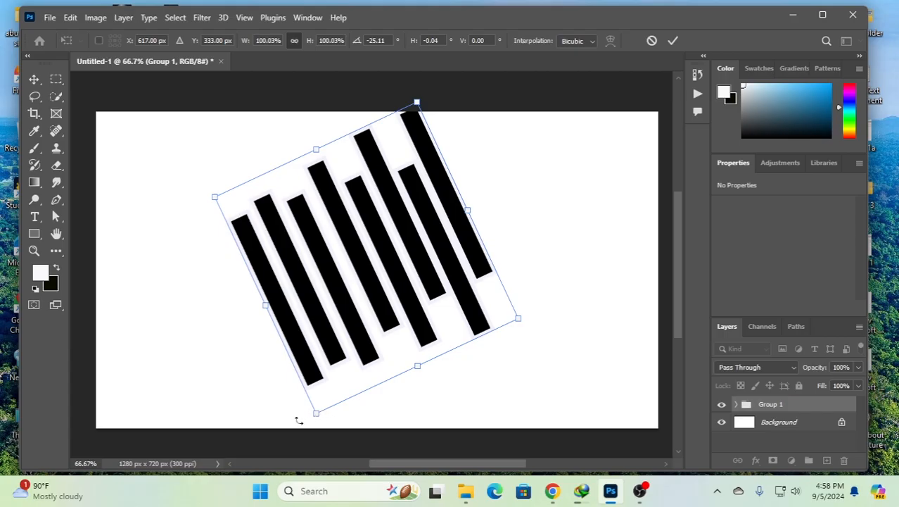
pyautogui.moveTo(298, 420)
pyautogui.mouseDown()
pyautogui.moveTo(372, 428)
pyautogui.moveTo(297, 434)
pyautogui.mouseUp()
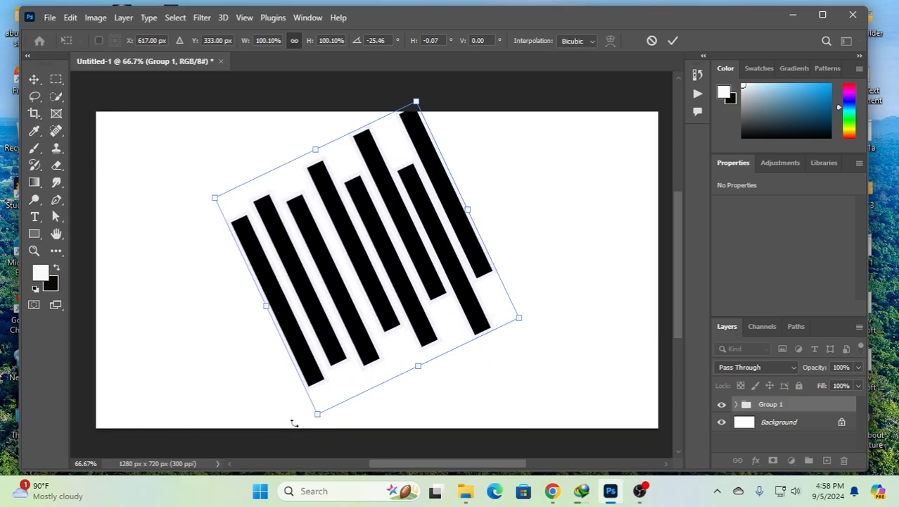
pyautogui.moveTo(294, 422); pyautogui.dragTo(303, 429)
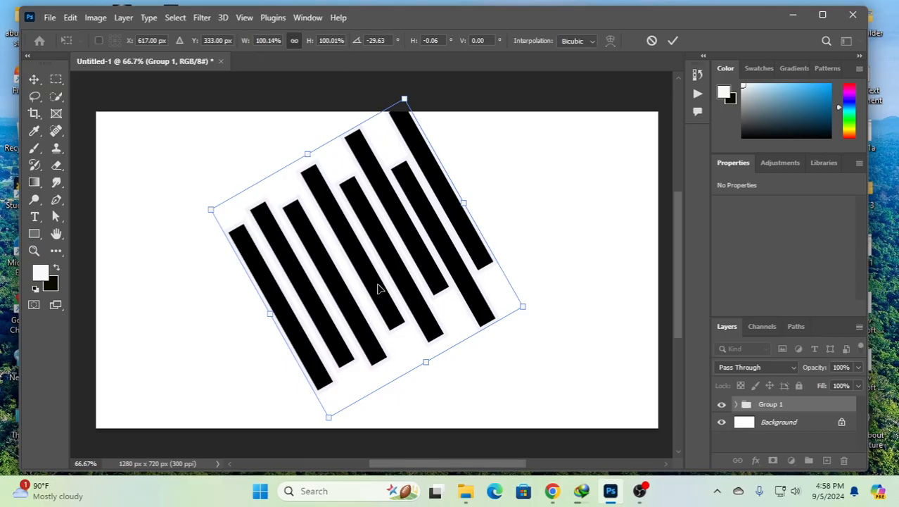
pyautogui.click(34, 80)
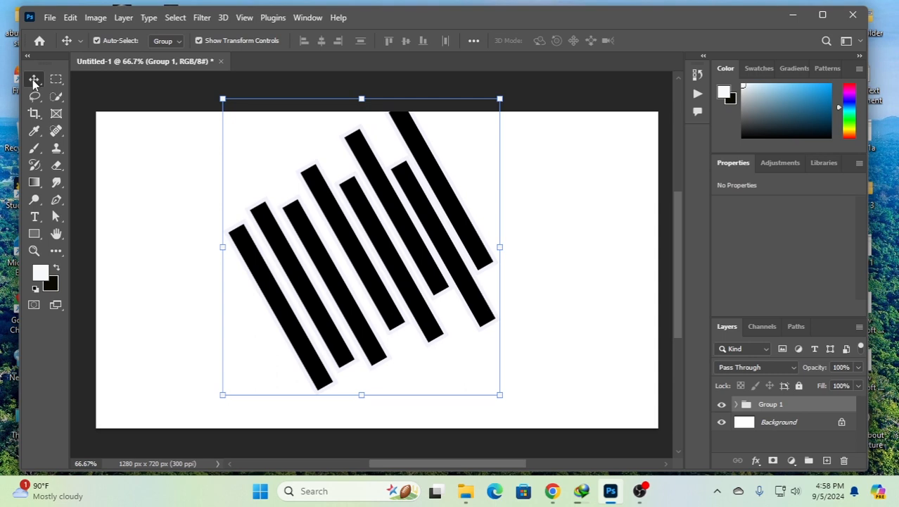
# - Place the image fffff from the Desktop folder as an embedded object above the bar group
pyautogui.click(50, 18)
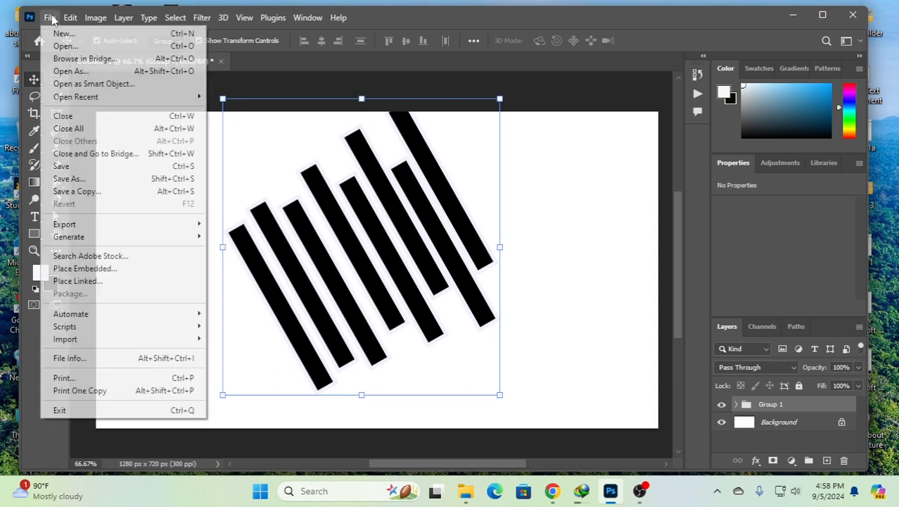
pyautogui.click(84, 268)
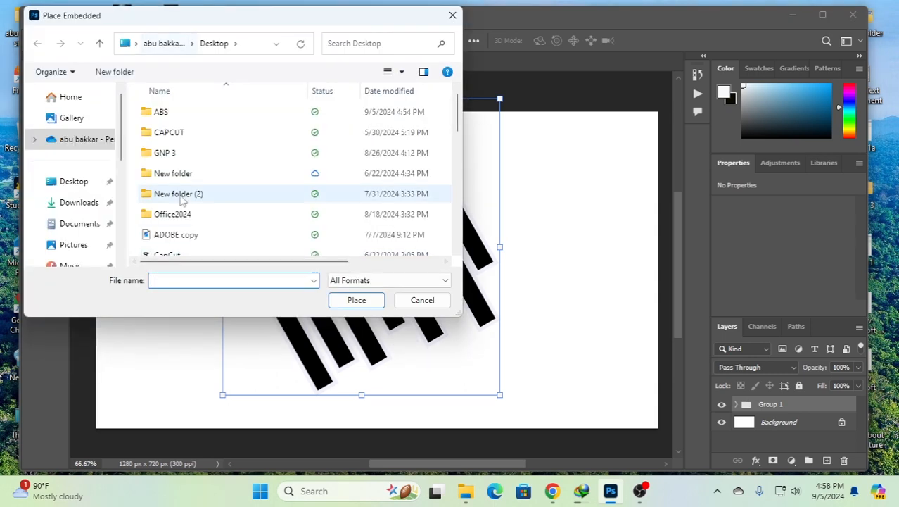
pyautogui.scroll(-1, 181, 200)
pyautogui.scroll(-2, 182, 201)
pyautogui.click(188, 163)
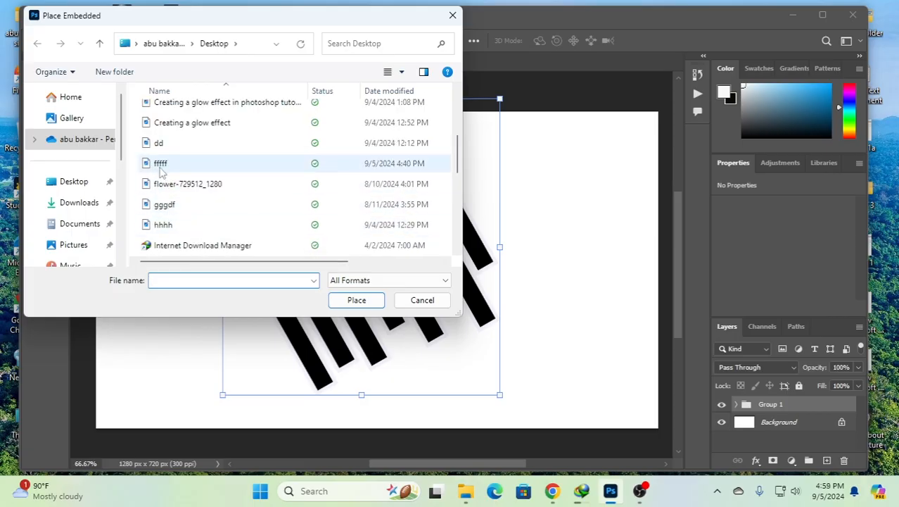
pyautogui.click(356, 299)
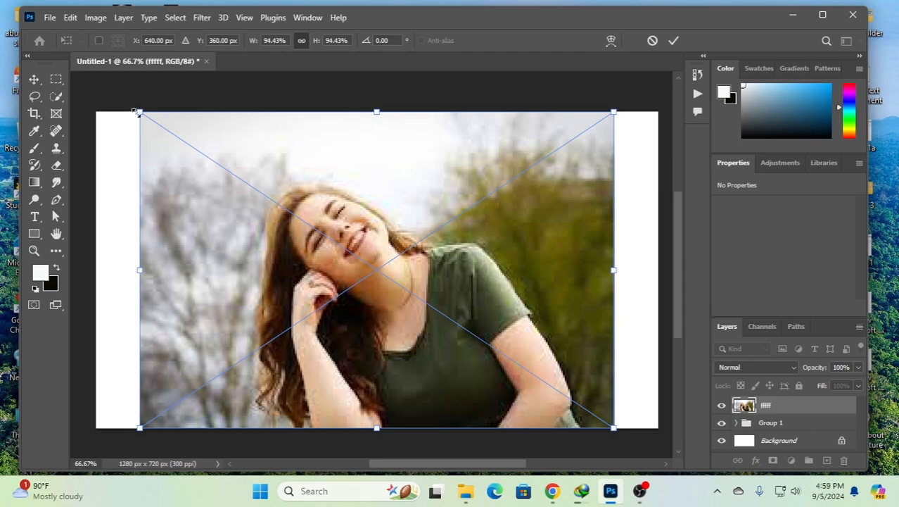
# - Scale the placed photo to about 83% and position it over the bars, flush with the canvas's upper edge
pyautogui.moveTo(135, 112); pyautogui.dragTo(236, 176)
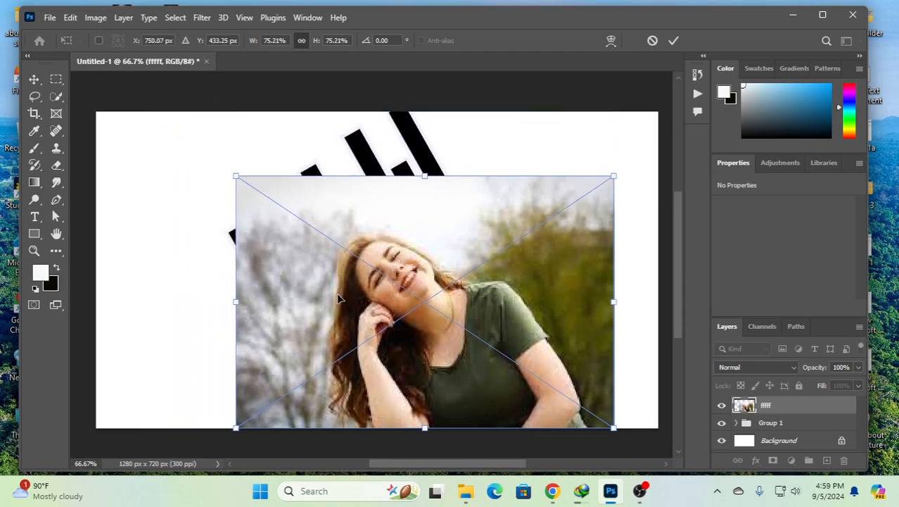
pyautogui.moveTo(614, 429); pyautogui.dragTo(549, 383)
pyautogui.moveTo(421, 278); pyautogui.dragTo(392, 242)
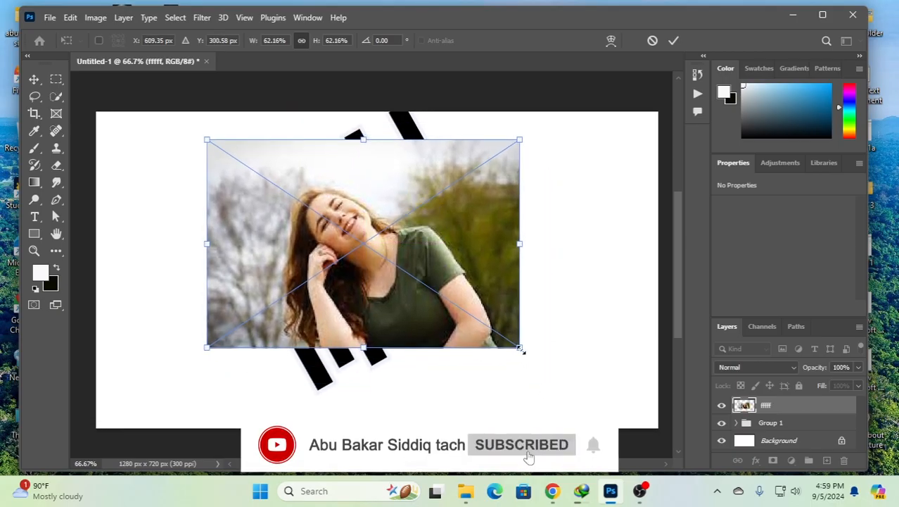
pyautogui.moveTo(520, 348); pyautogui.dragTo(577, 411)
pyautogui.moveTo(394, 138); pyautogui.dragTo(392, 111)
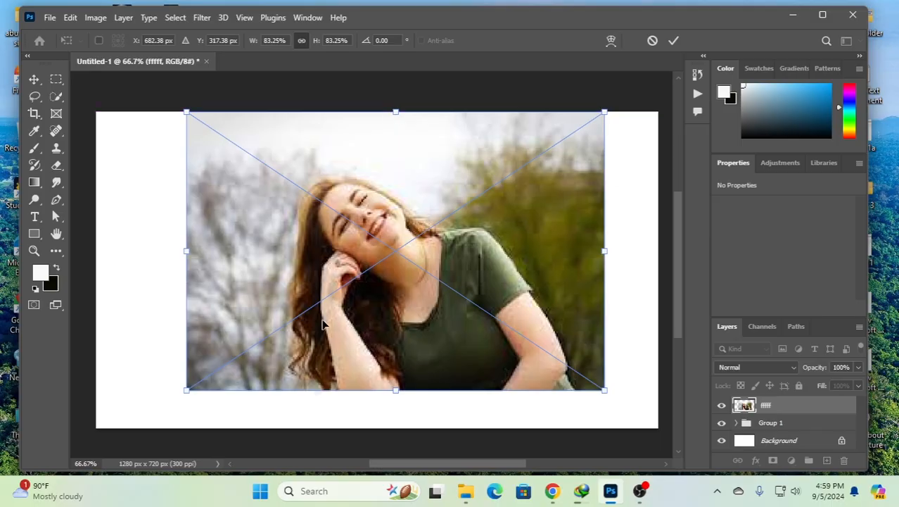
pyautogui.click(34, 79)
pyautogui.click(151, 223)
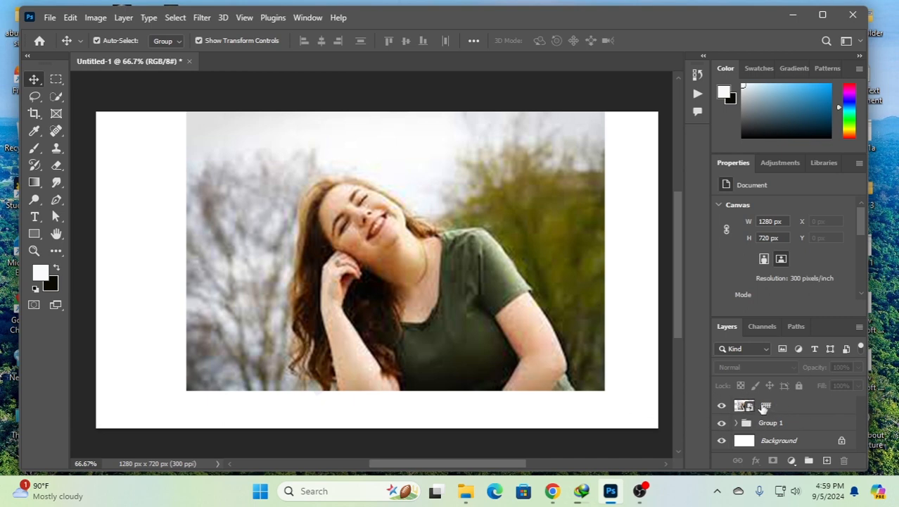
# - Clip the photo to the bar group with a clipping mask and enlarge it to about 86%
pyautogui.rightClick(764, 408)
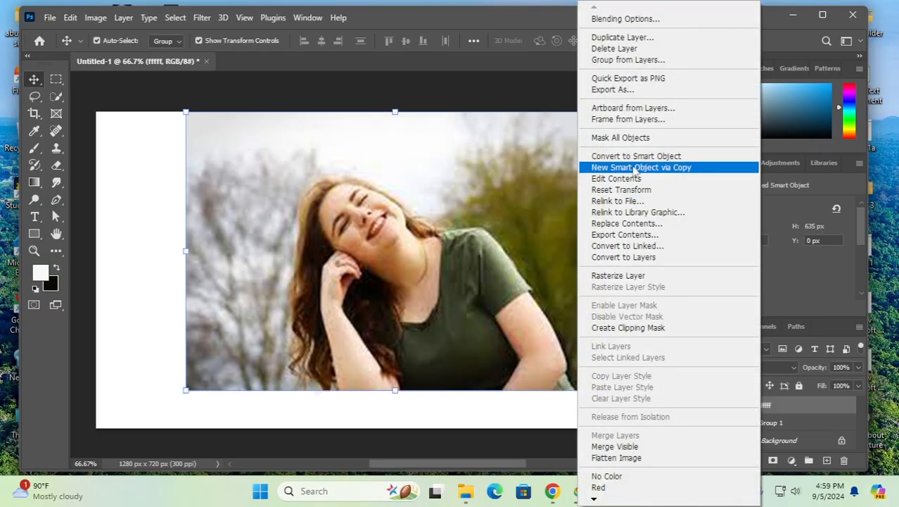
pyautogui.click(632, 328)
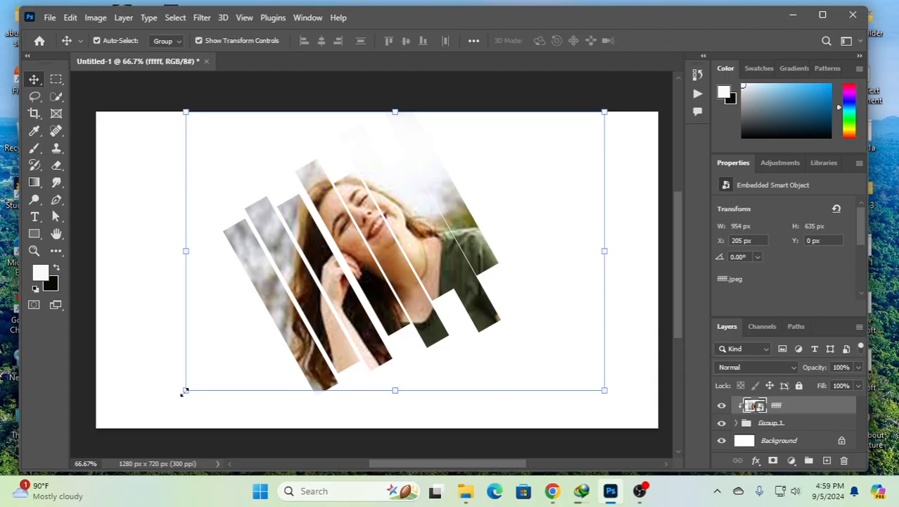
pyautogui.moveTo(187, 389); pyautogui.dragTo(182, 413)
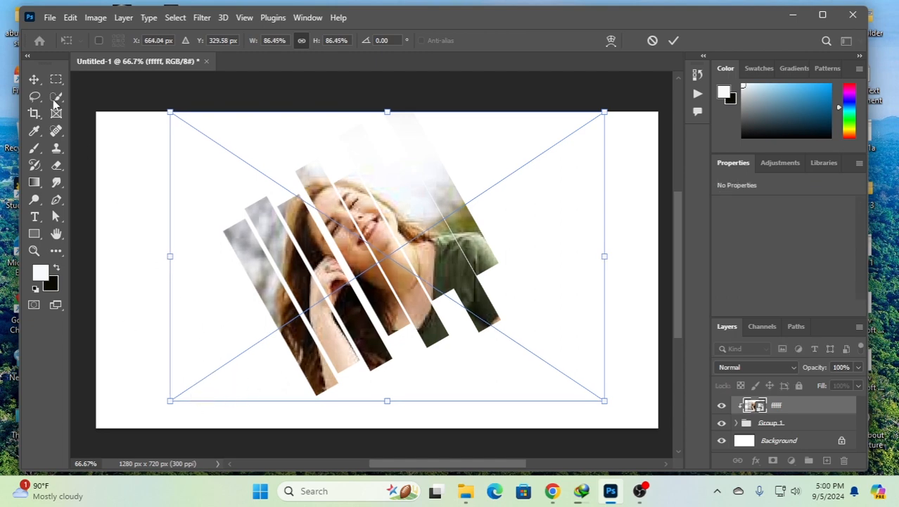
pyautogui.click(33, 80)
pyautogui.click(136, 224)
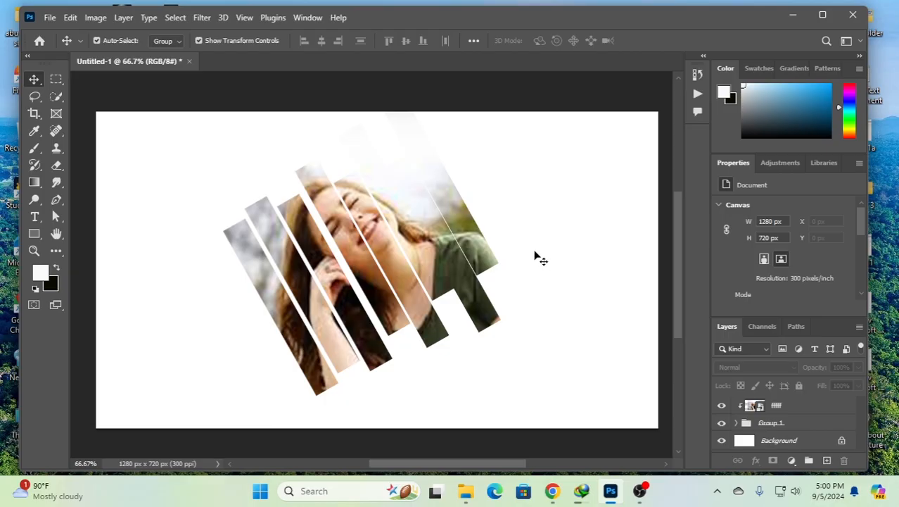
# - Unlock the white background layer and fill it with the black background colour
pyautogui.scroll(-1, 549, 264)
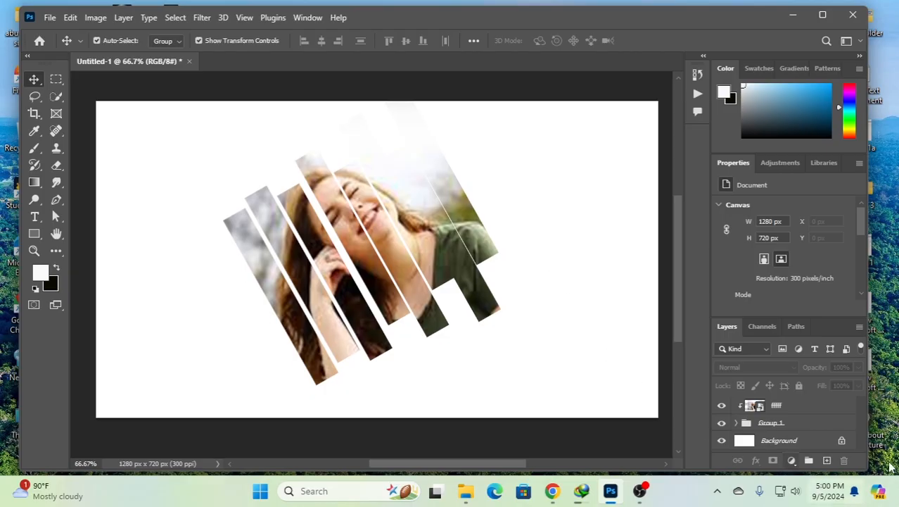
pyautogui.click(842, 441)
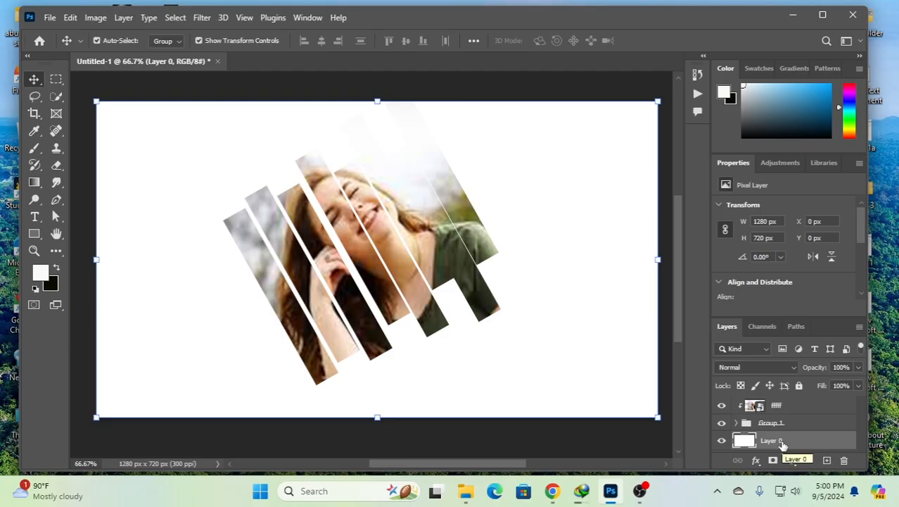
pyautogui.press('ctrl')
pyautogui.hotkey('ctrl', 'BackSpace')
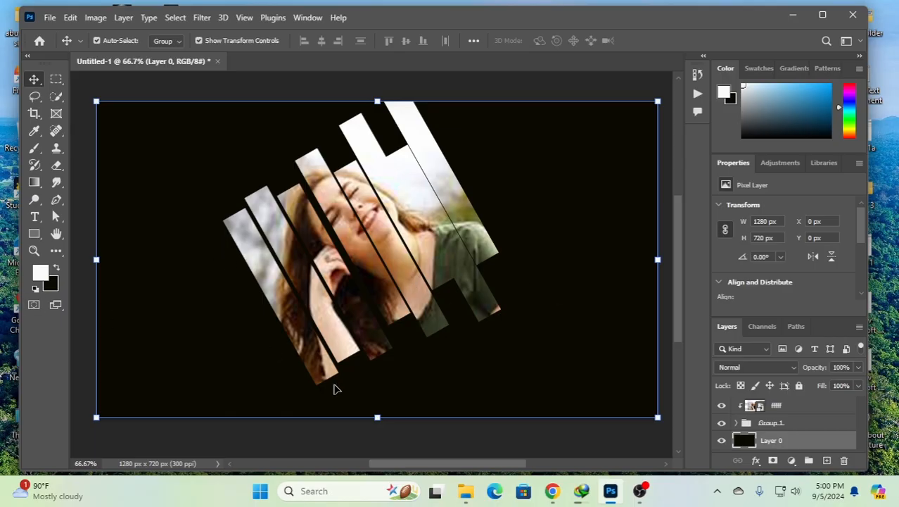
# - Rotate the bar group counterclockwise by about another 14° beneath the clipped photo
pyautogui.click(774, 423)
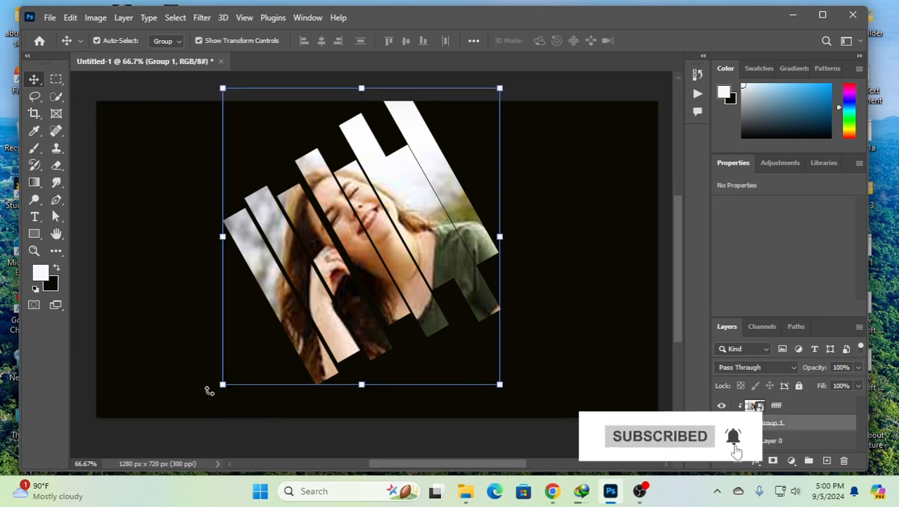
pyautogui.moveTo(212, 389); pyautogui.dragTo(264, 414)
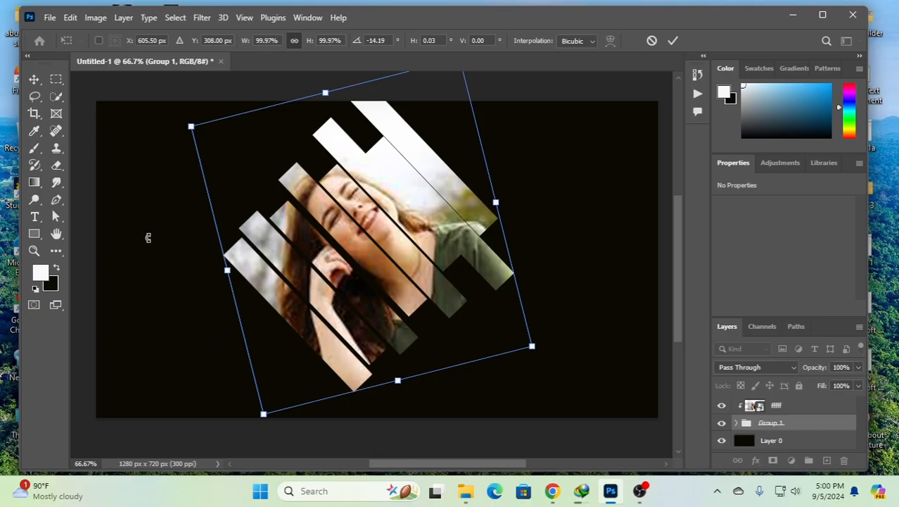
pyautogui.press('Return')
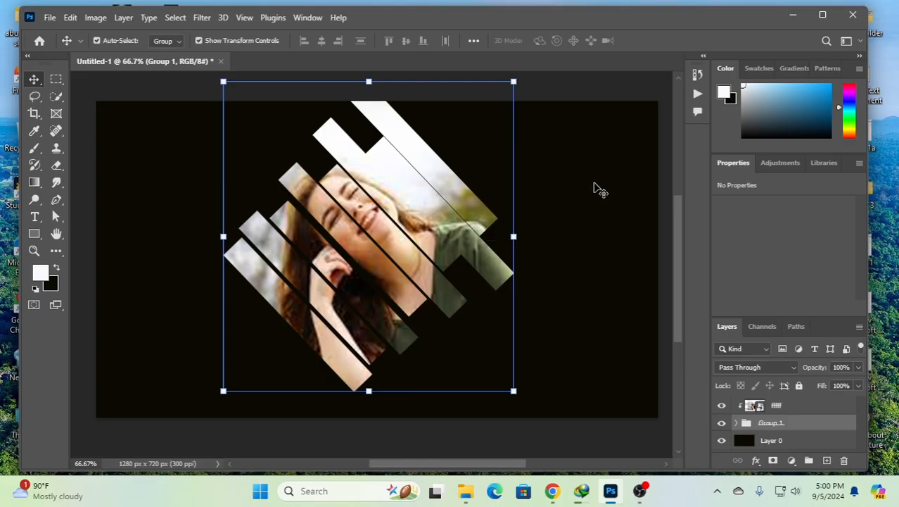
pyautogui.click(598, 189)
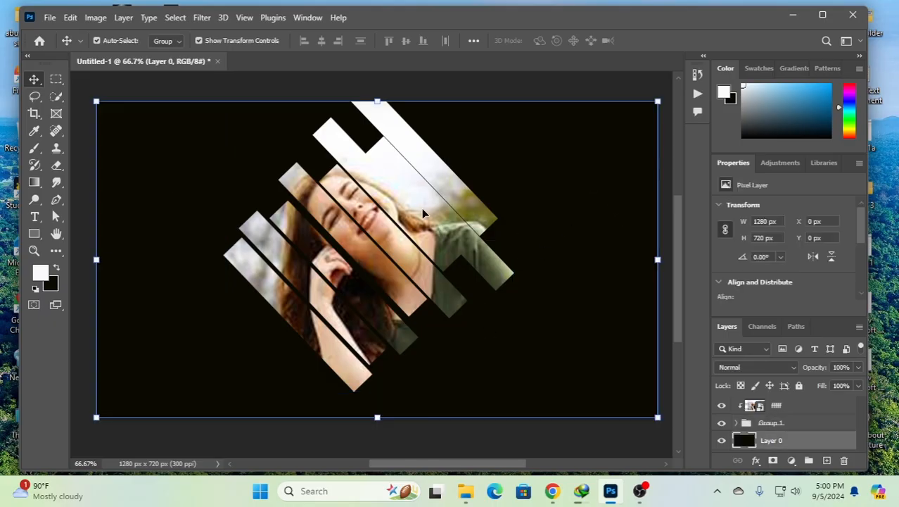